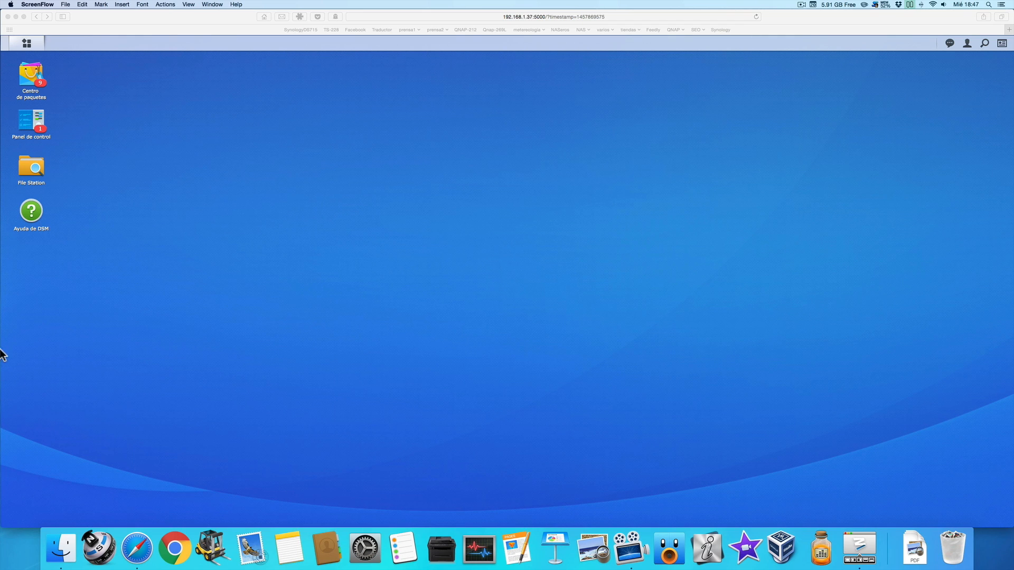
Step: Look in File Station for shared folders, decline the offer to create one, and close it
{"action": "left_click", "coordinate": [36, 171]}
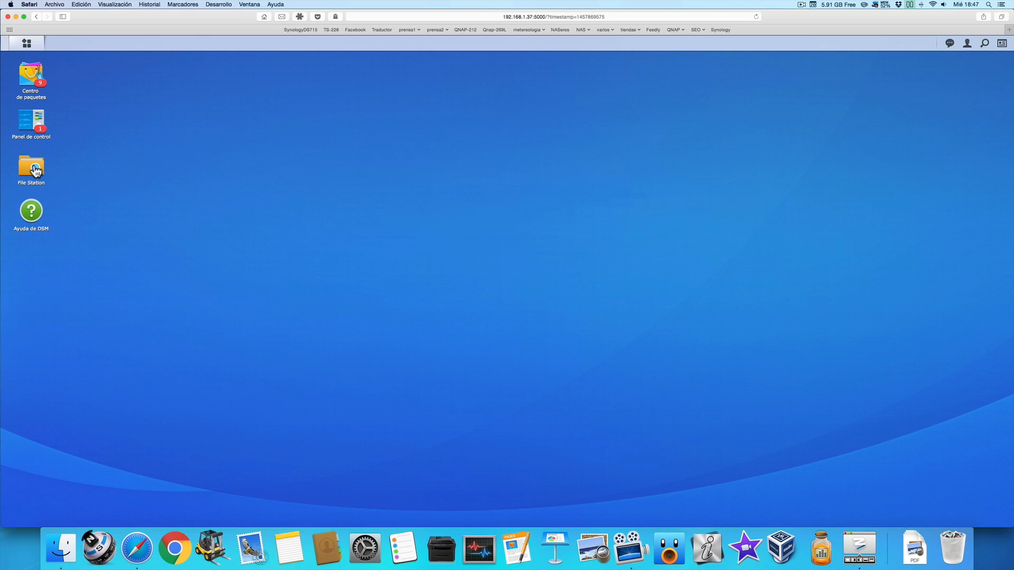
{"action": "left_click", "coordinate": [36, 171]}
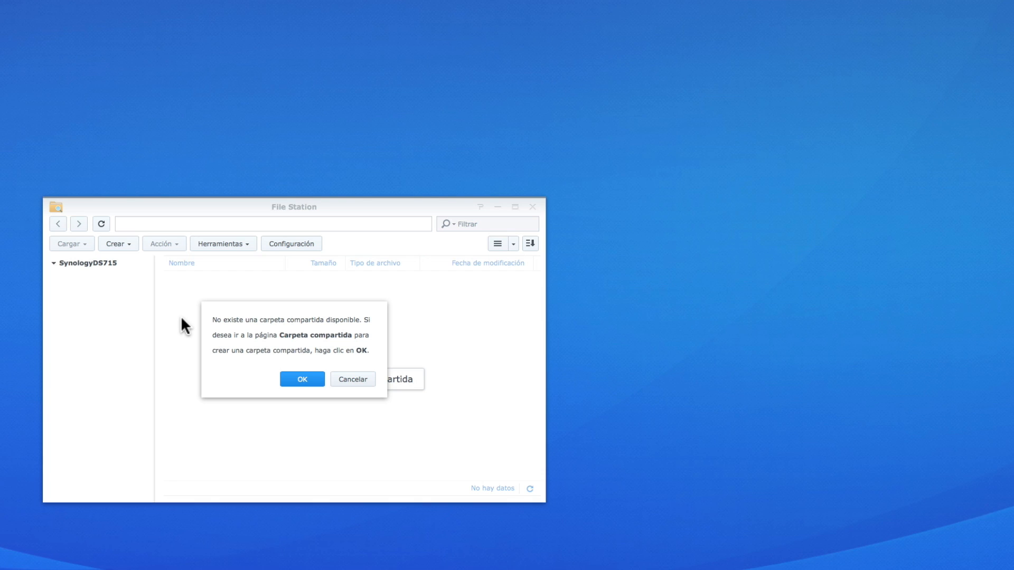
{"action": "left_click", "coordinate": [353, 379]}
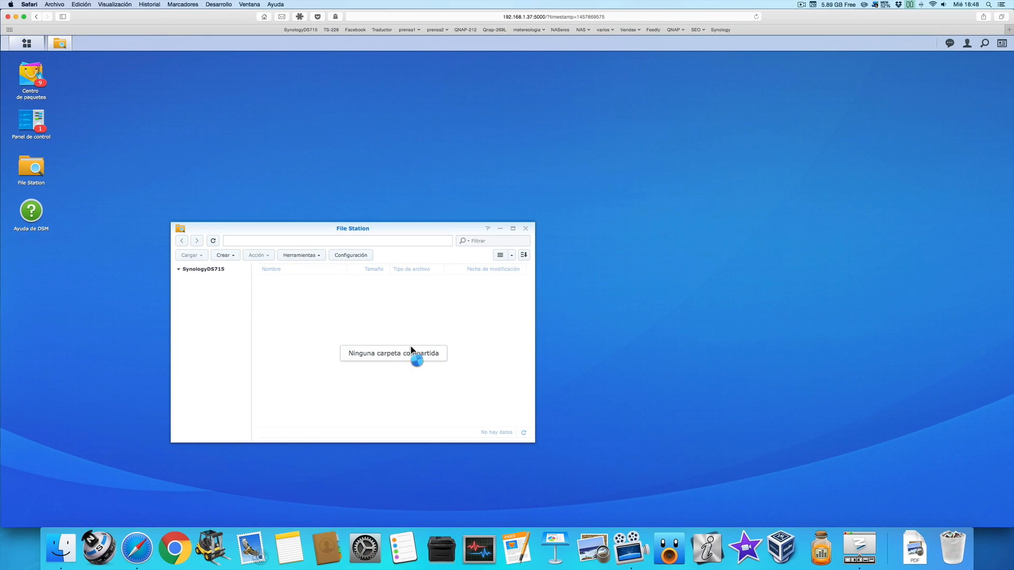
{"action": "left_click", "coordinate": [526, 229]}
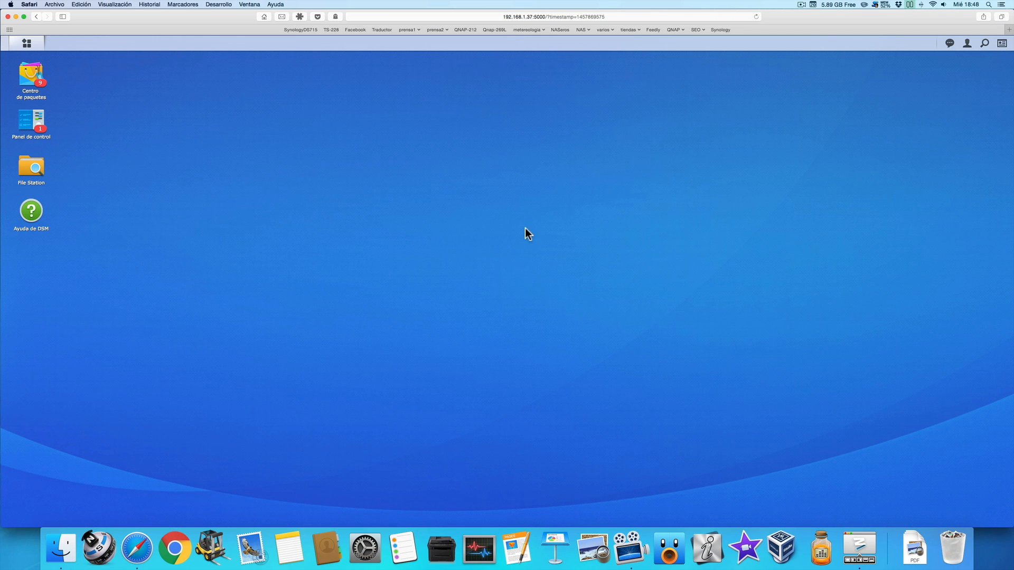
Step: Open Administrador de almacenamiento and examine its volumes, disk groups and installed drives, widening the disk size column to read the capacities
{"action": "left_click", "coordinate": [27, 43]}
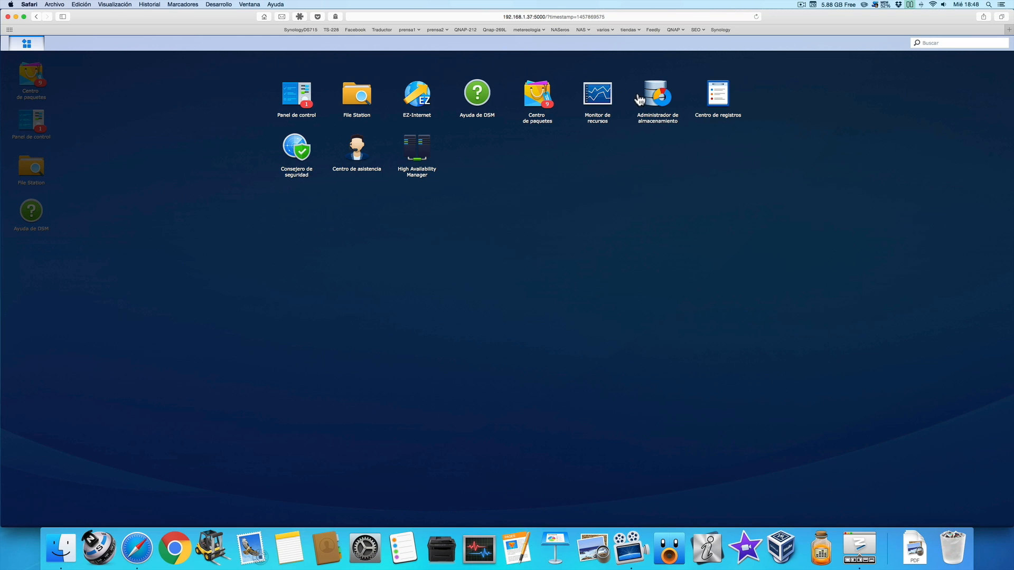
{"action": "left_click", "coordinate": [640, 100]}
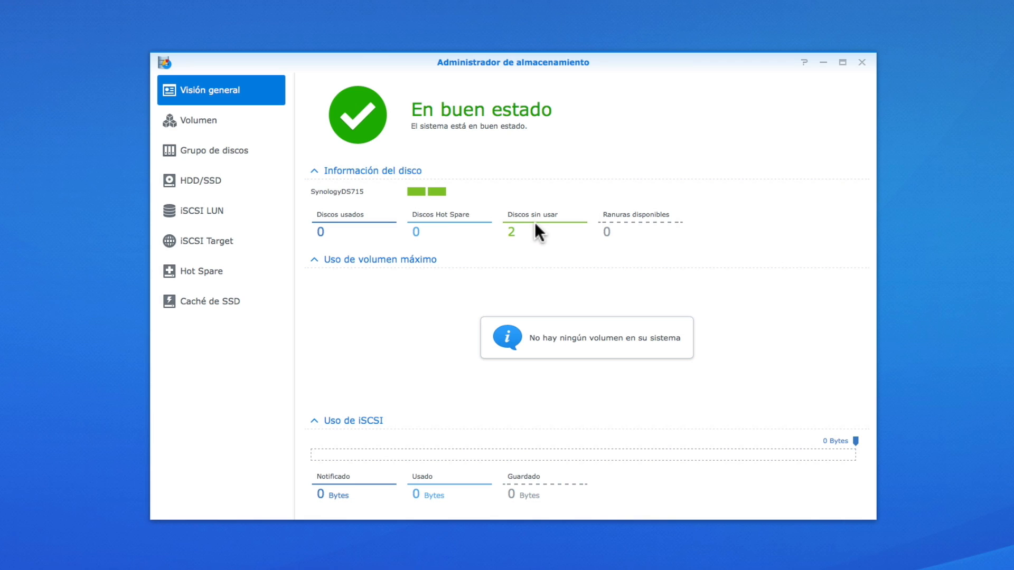
{"action": "left_click", "coordinate": [232, 127]}
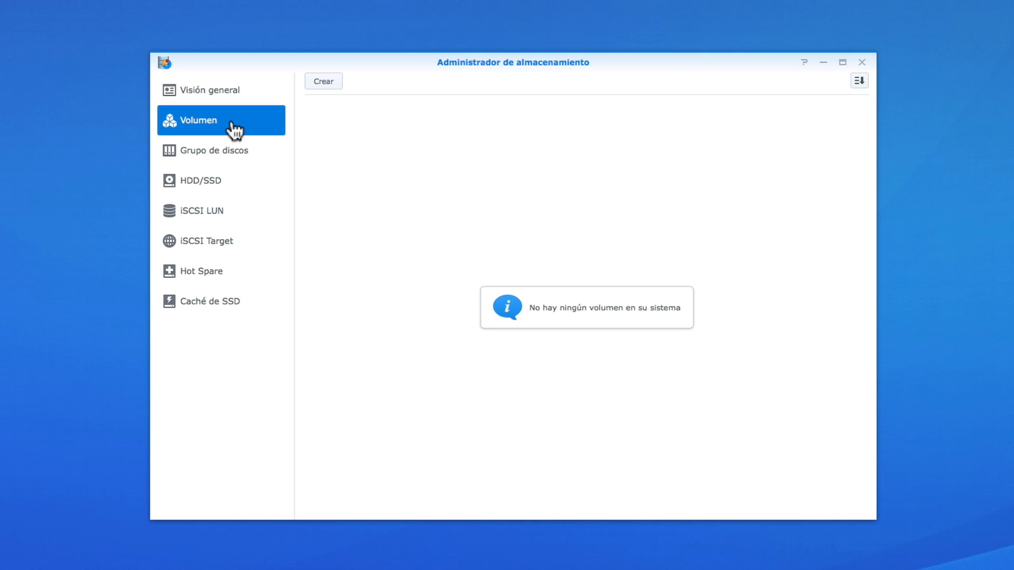
{"action": "left_click", "coordinate": [233, 146]}
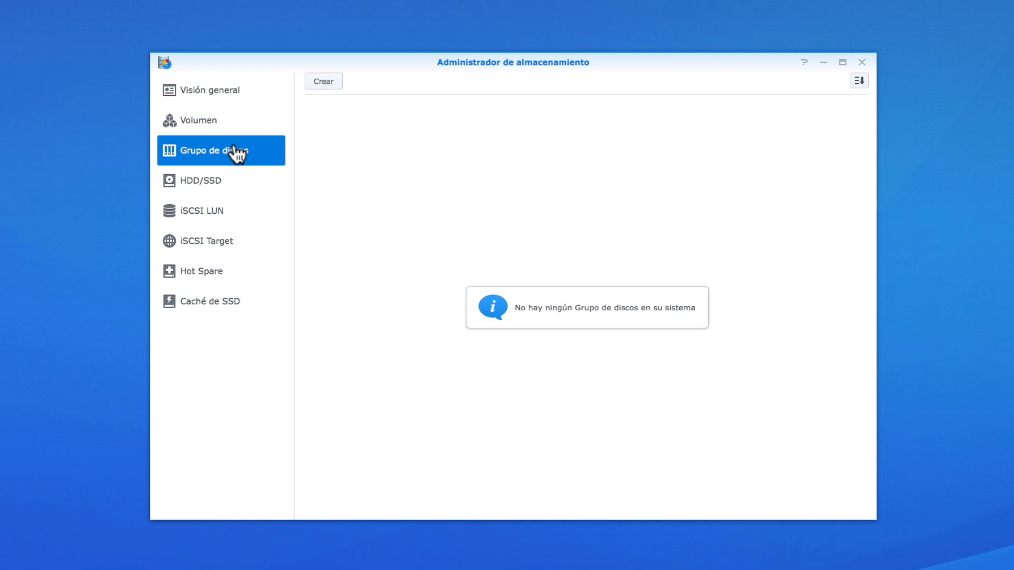
{"action": "left_click", "coordinate": [217, 177]}
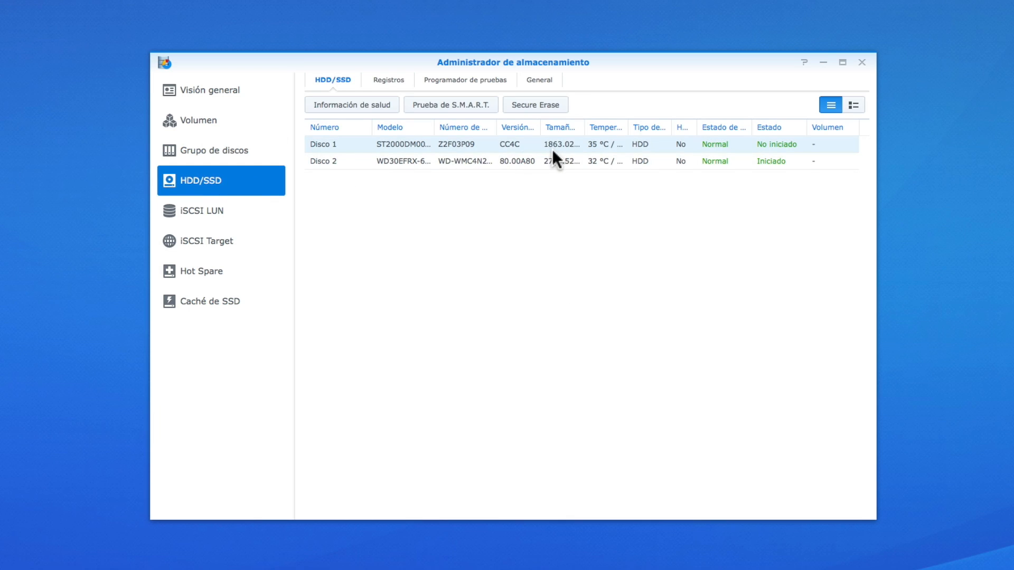
{"action": "left_click_drag", "start_coordinate": [584, 130], "coordinate": [609, 139]}
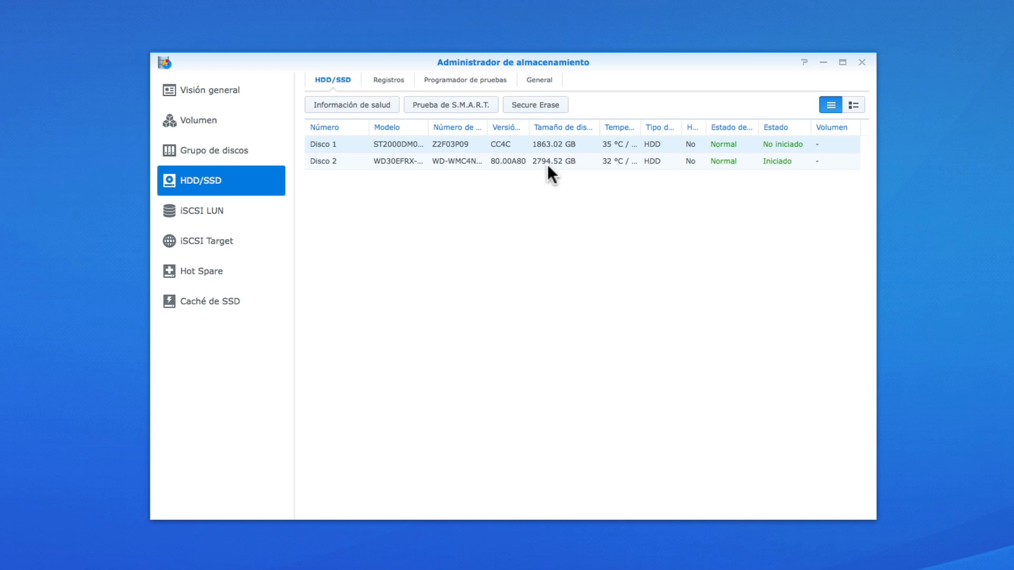
Step: Set up a new volume in Rápido mode on Disco 1 only, with disk verification and description SHR, up to the configuration summary
{"action": "left_click", "coordinate": [230, 121]}
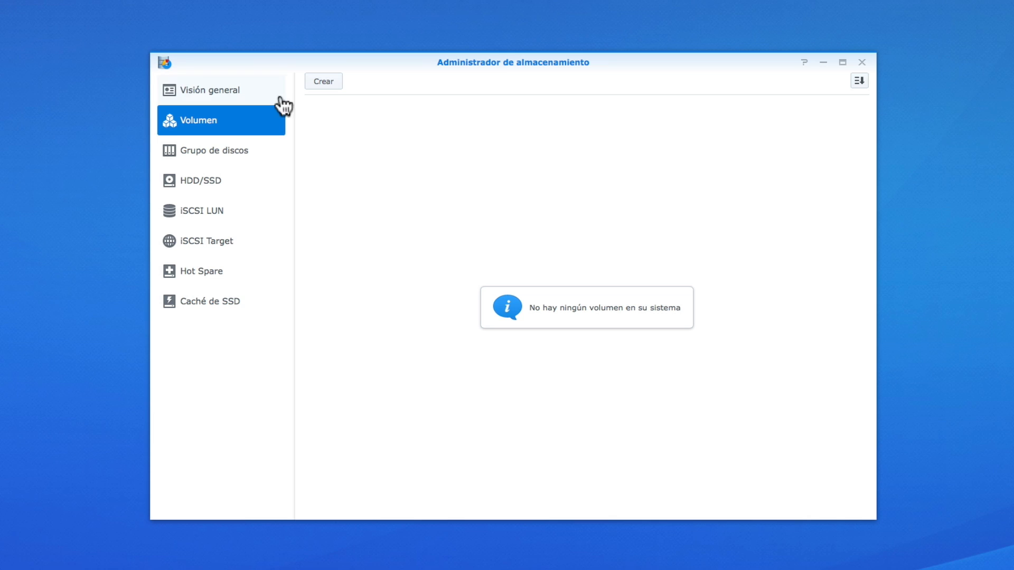
{"action": "left_click", "coordinate": [325, 83]}
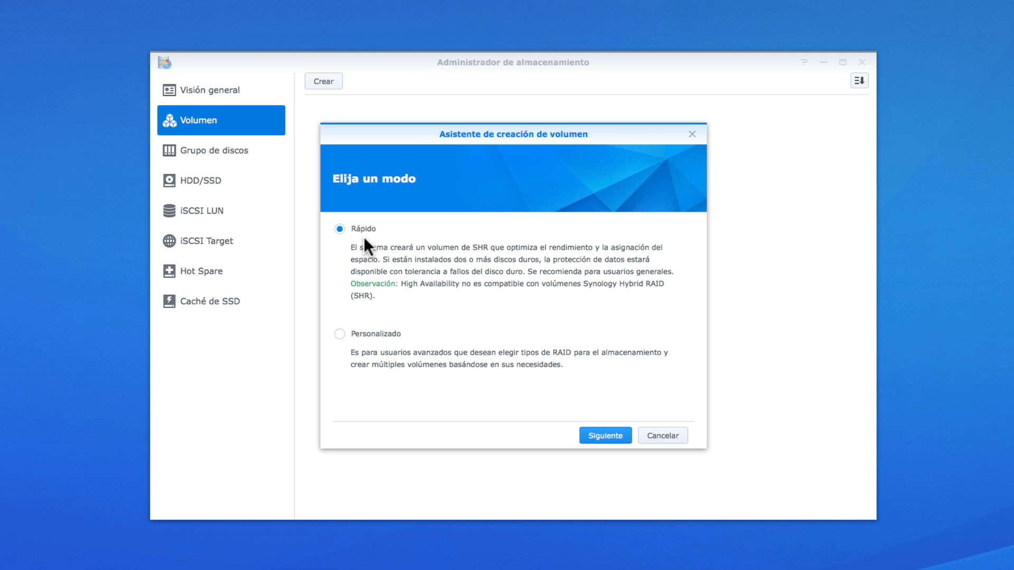
{"action": "left_click", "coordinate": [606, 437]}
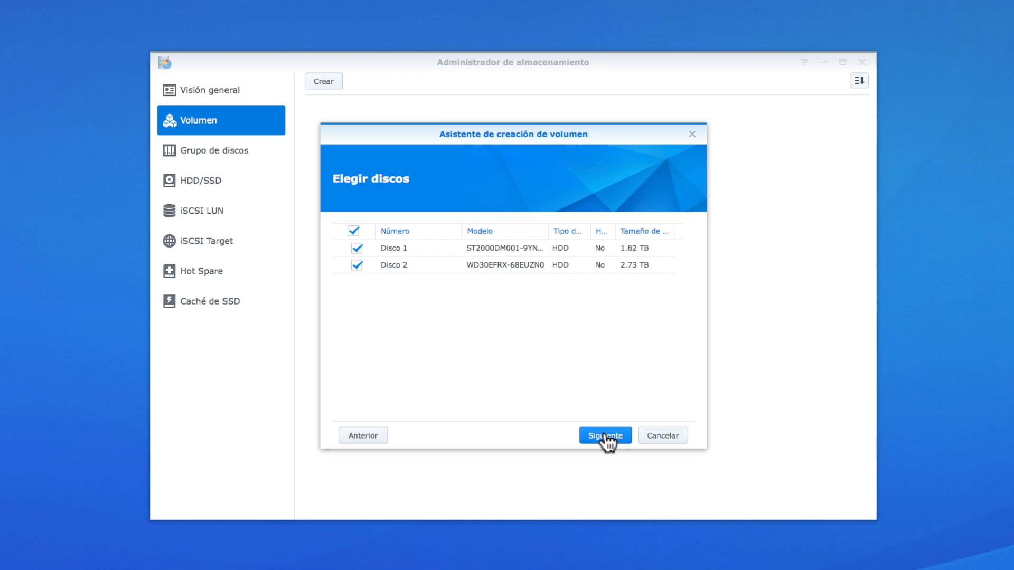
{"action": "left_click", "coordinate": [356, 265]}
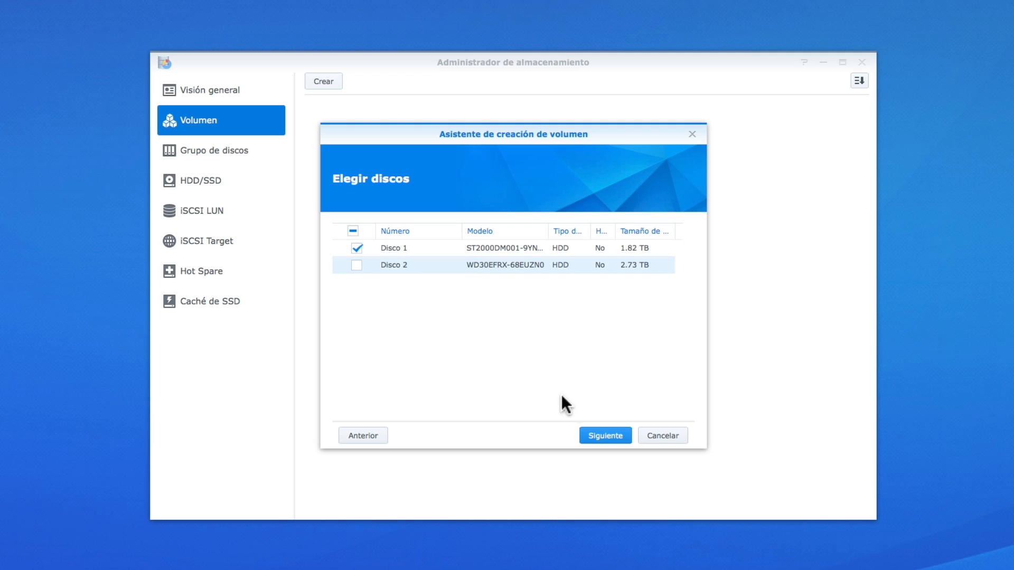
{"action": "left_click", "coordinate": [602, 435]}
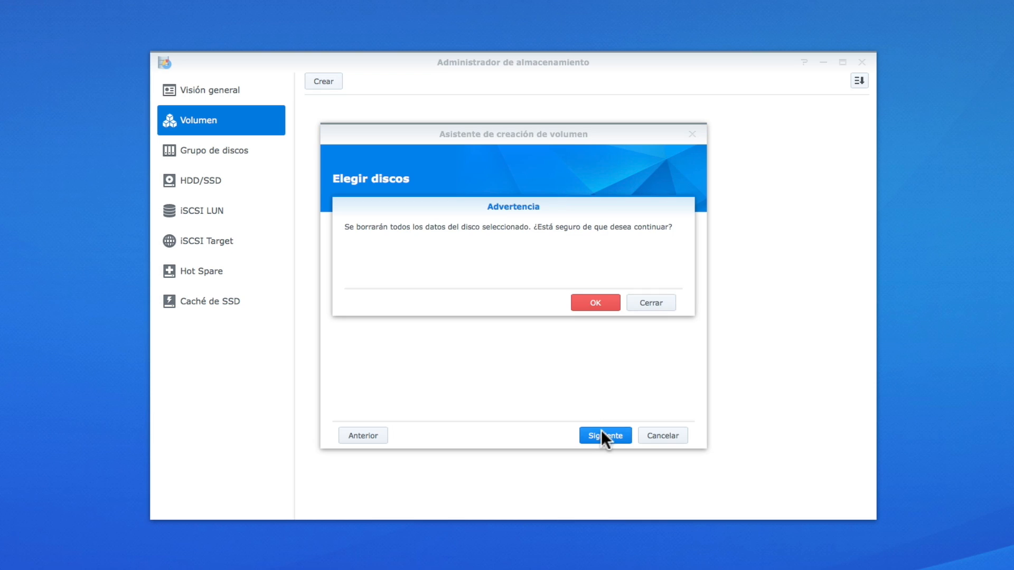
{"action": "left_click", "coordinate": [597, 303]}
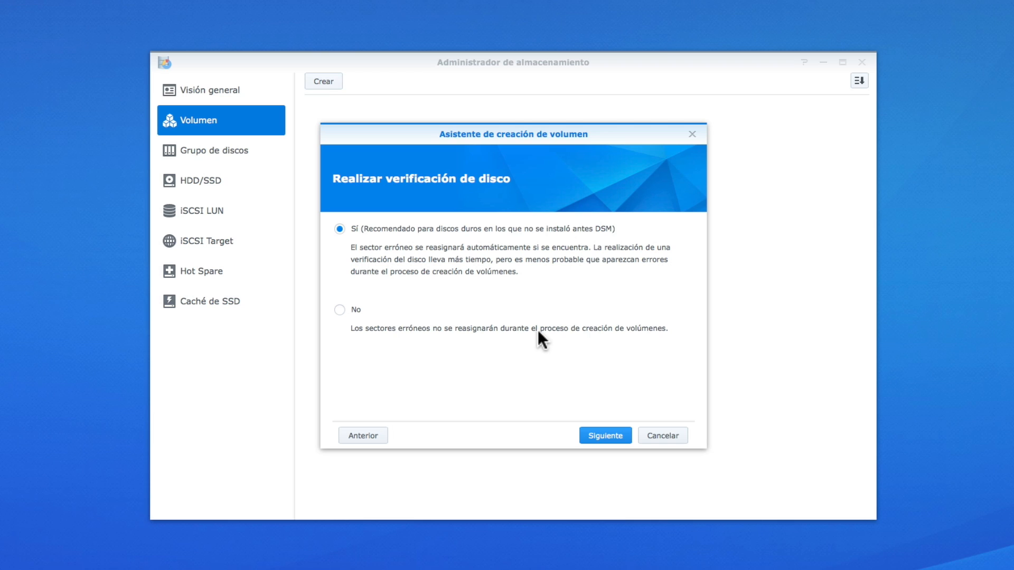
{"action": "left_click", "coordinate": [606, 438]}
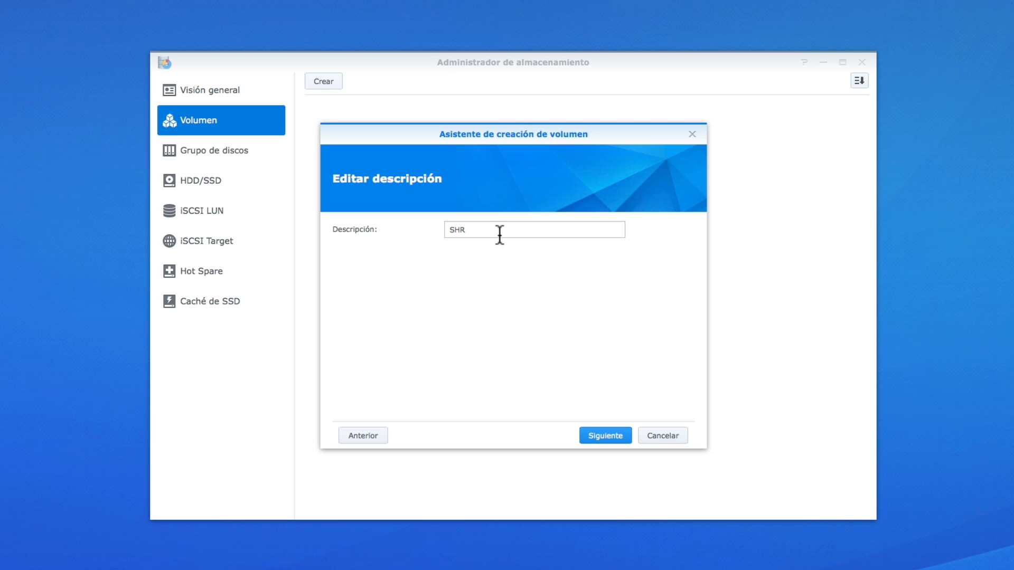
{"action": "left_click", "coordinate": [607, 435]}
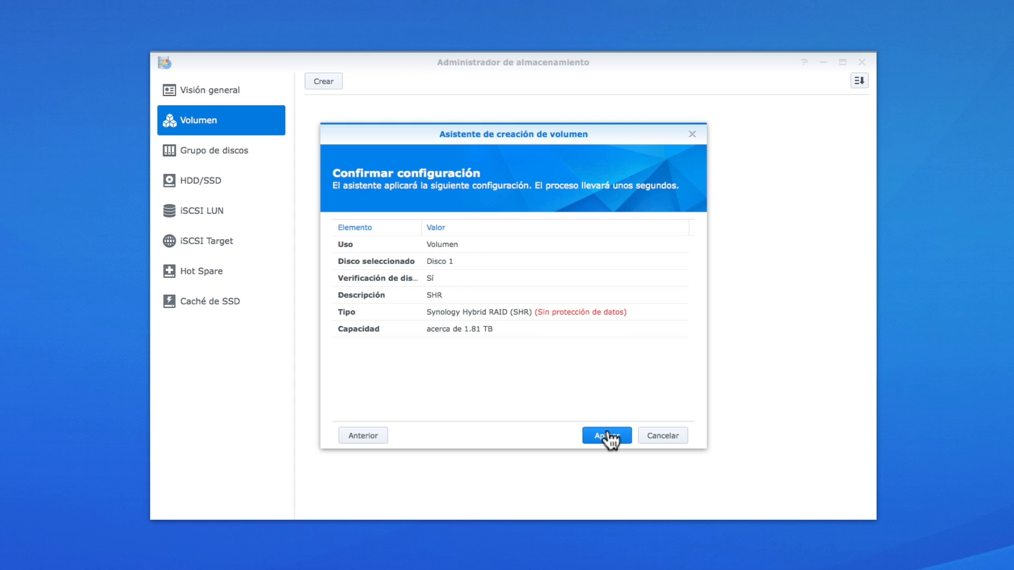
Step: Go back to the mode choice and set up a Personalizado volume as Volumen único en RAID on Disco 1, accepting the data erasure
{"action": "left_click", "coordinate": [371, 435]}
{"action": "left_click", "coordinate": [371, 437]}
{"action": "left_click", "coordinate": [368, 437]}
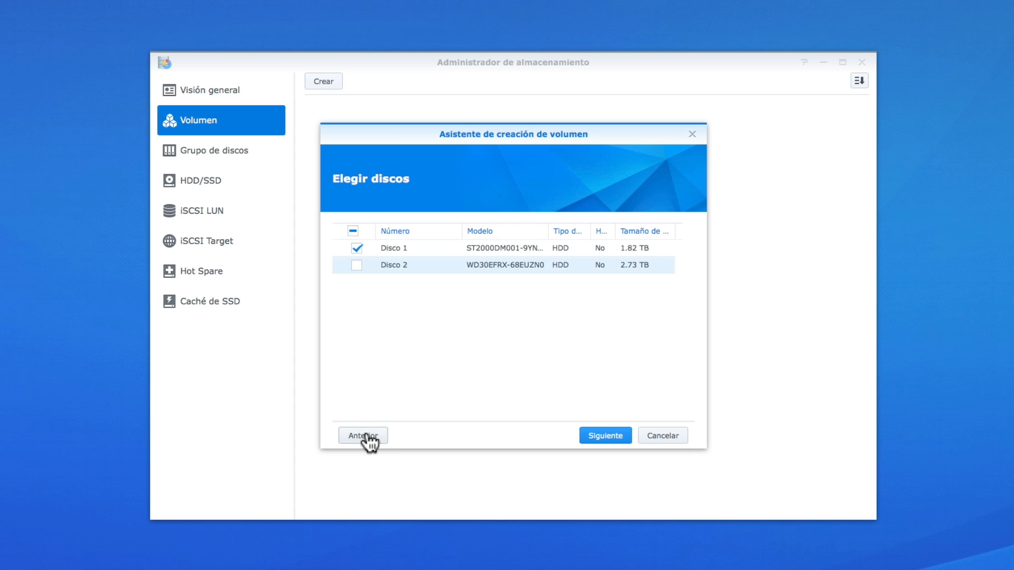
{"action": "left_click", "coordinate": [370, 439]}
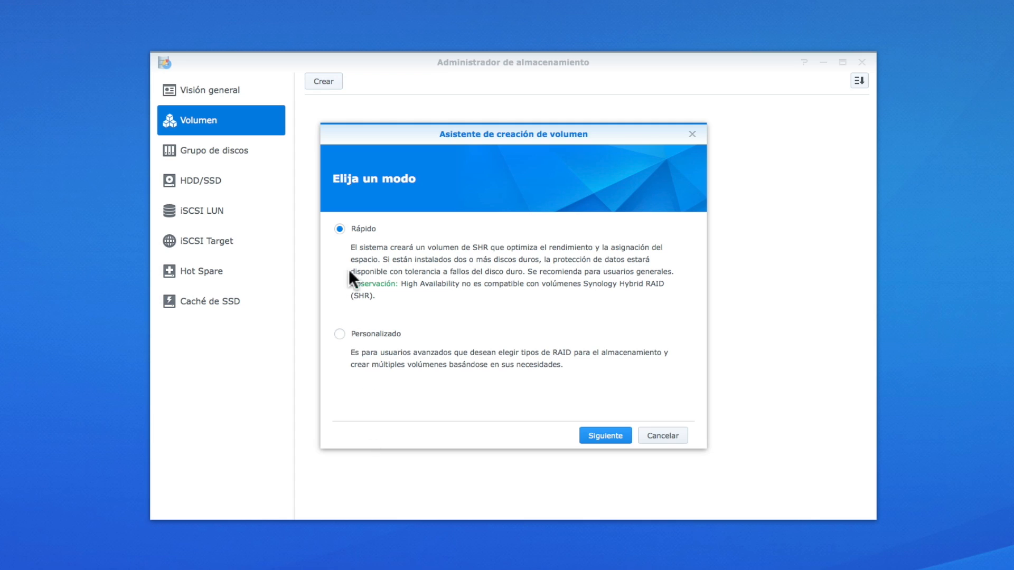
{"action": "left_click", "coordinate": [340, 334]}
{"action": "left_click", "coordinate": [599, 437]}
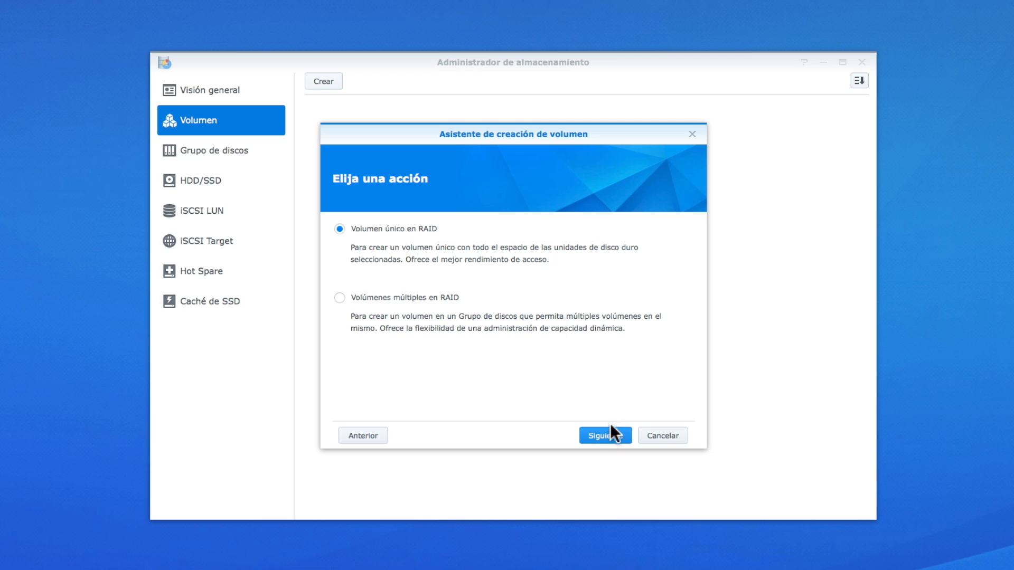
{"action": "left_click", "coordinate": [613, 438]}
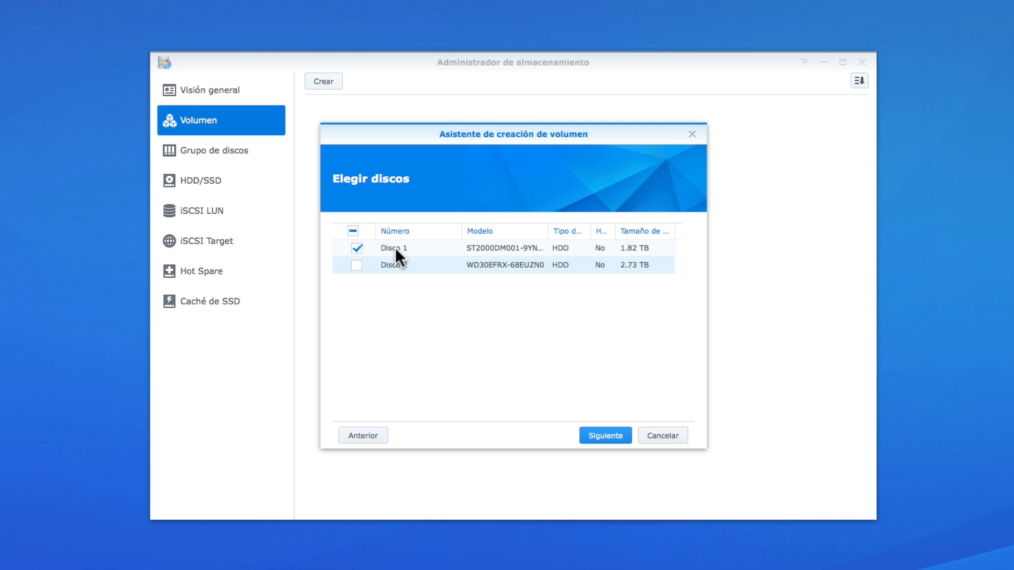
{"action": "left_click", "coordinate": [609, 436]}
{"action": "left_click", "coordinate": [596, 303]}
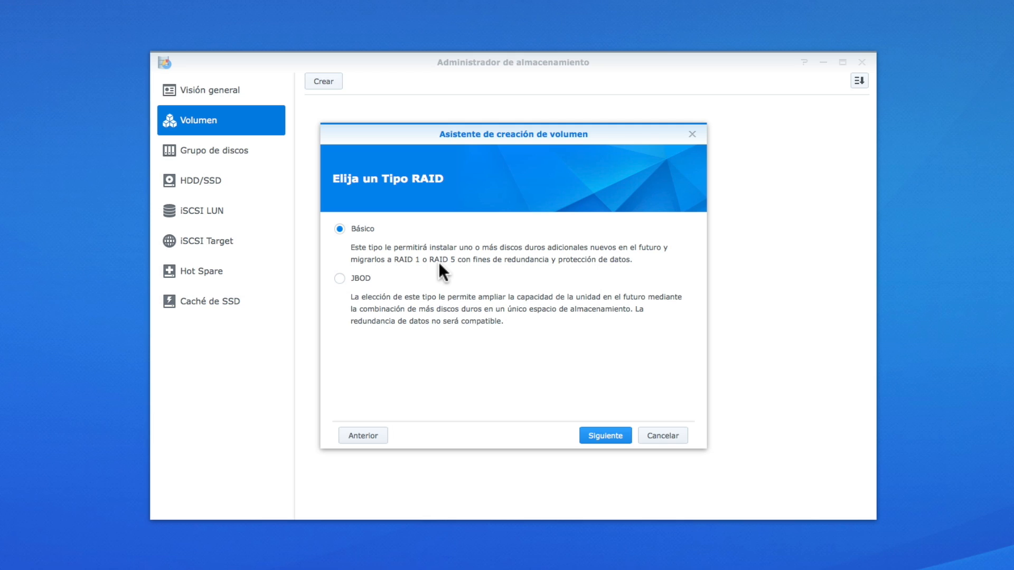
Step: Compare JBOD and Básico, keep Básico with disk verification and description Básico through to the summary, and cancel the volume wizard
{"action": "left_click", "coordinate": [369, 278]}
{"action": "left_click", "coordinate": [341, 228]}
{"action": "left_click", "coordinate": [613, 436]}
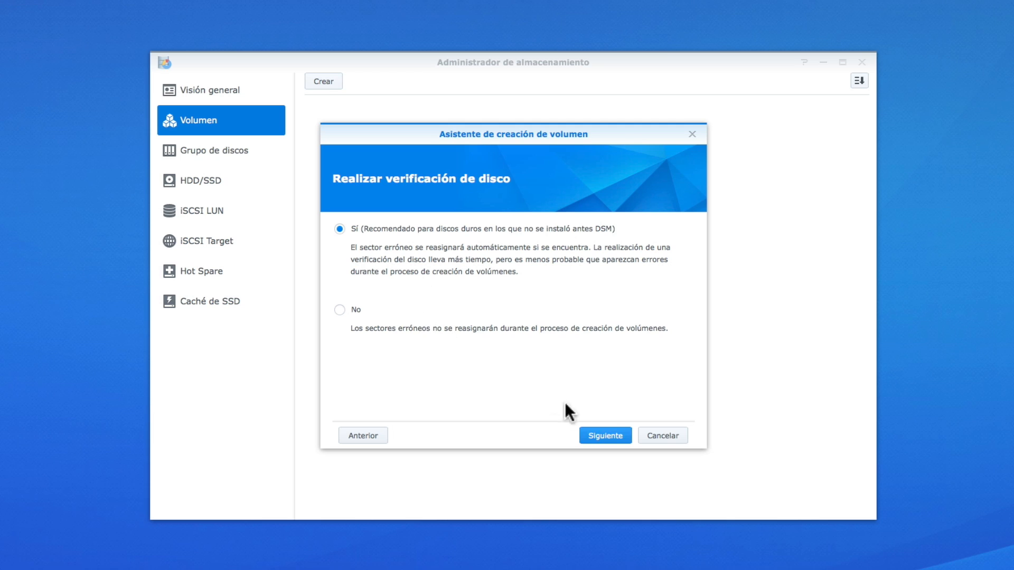
{"action": "left_click", "coordinate": [613, 438]}
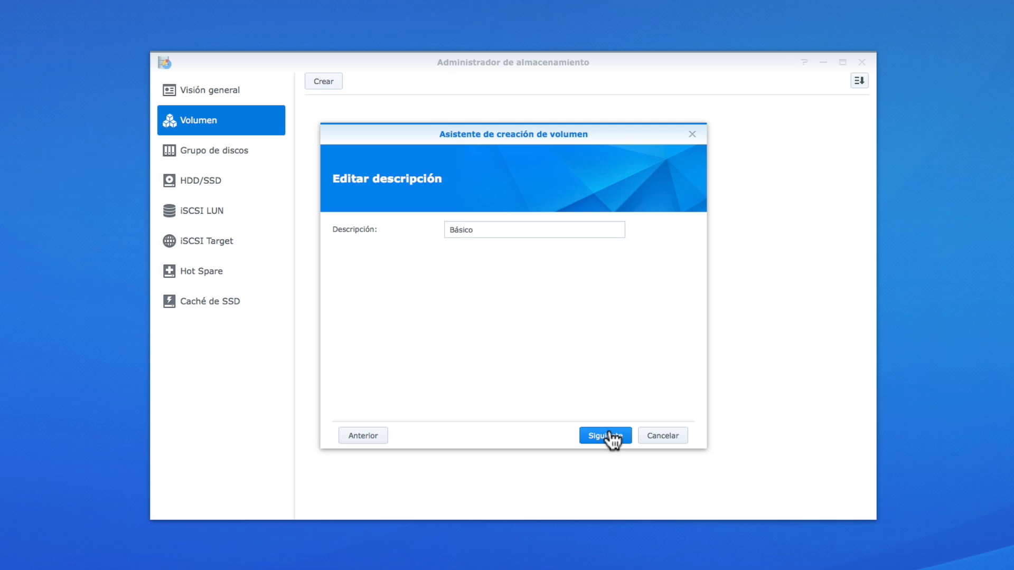
{"action": "left_click", "coordinate": [608, 434]}
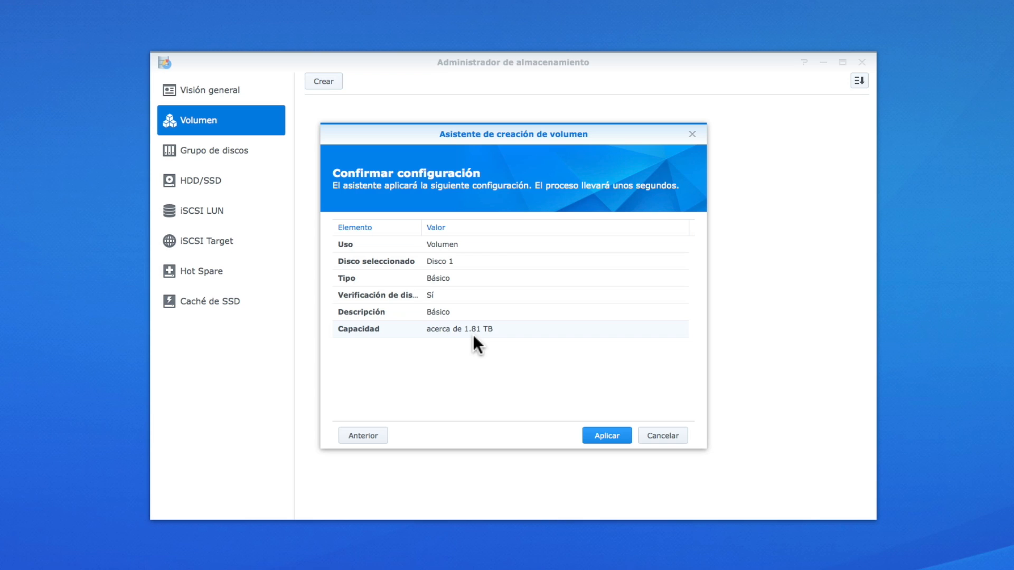
{"action": "left_click", "coordinate": [605, 437]}
{"action": "left_click", "coordinate": [662, 435]}
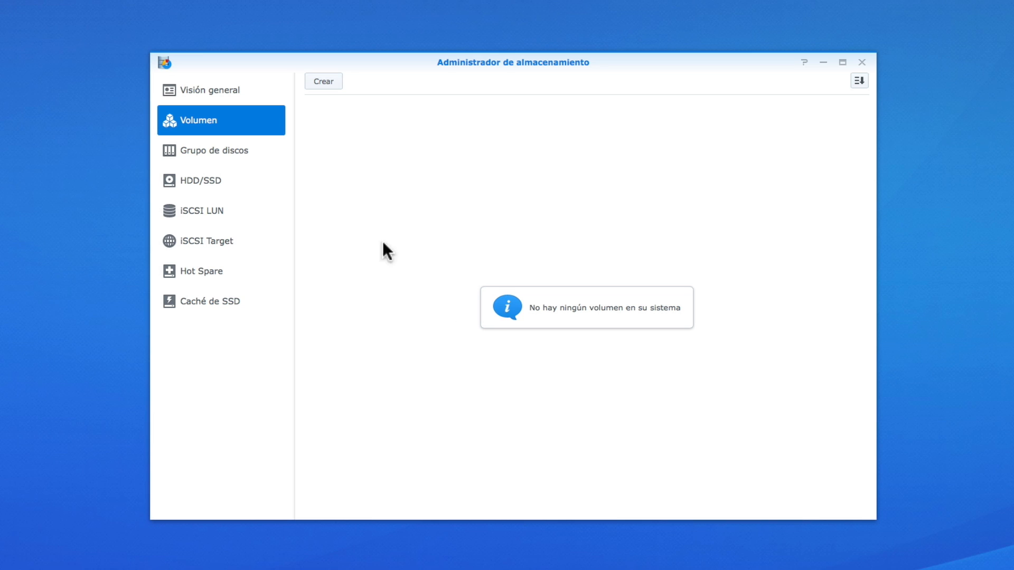
Step: Start a new volume in Rápido mode on Disco 1 and Disco 2, with disk verification and description SHR, up to the configuration summary
{"action": "left_click", "coordinate": [322, 85]}
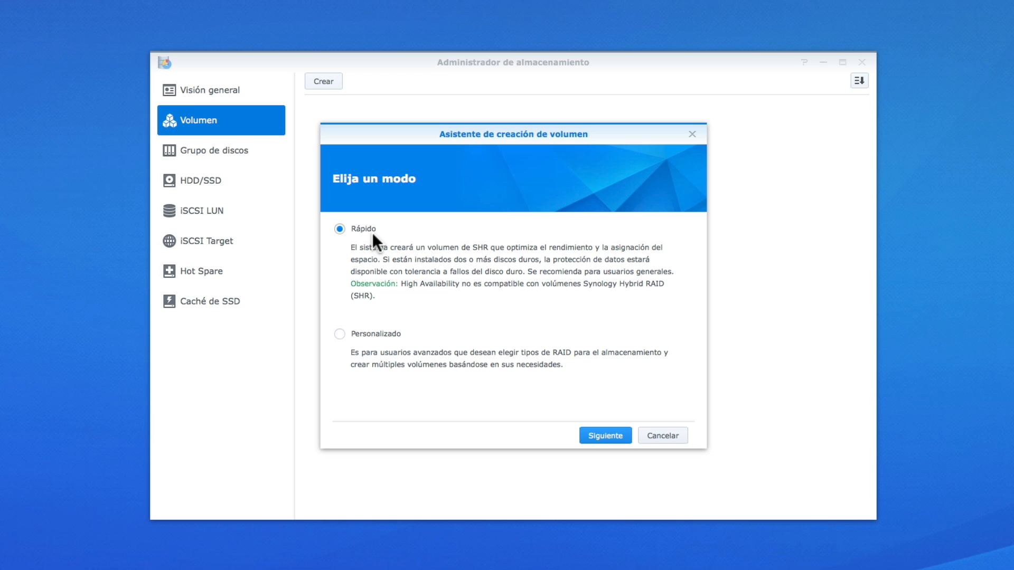
{"action": "left_click", "coordinate": [612, 438]}
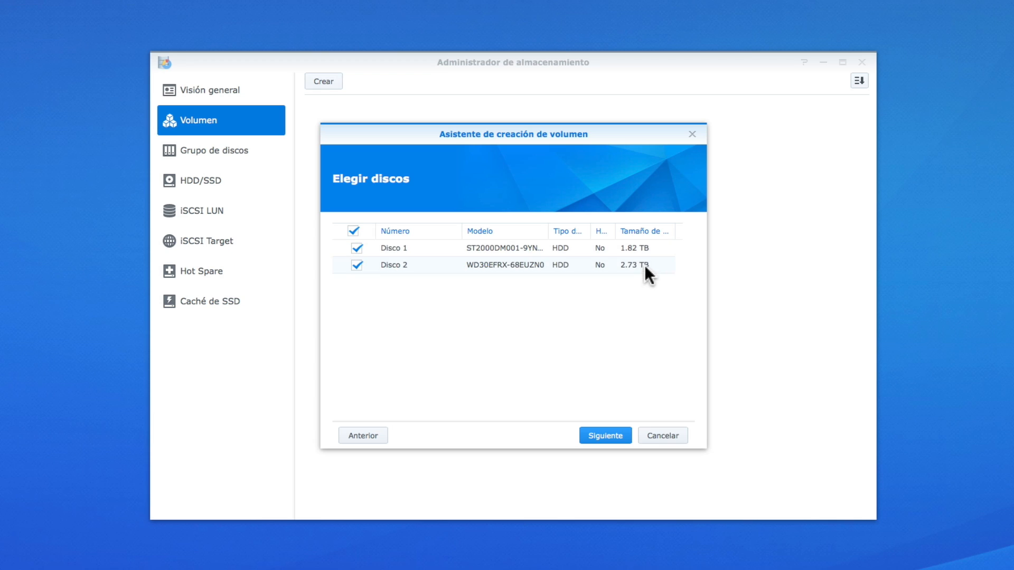
{"action": "left_click", "coordinate": [622, 436]}
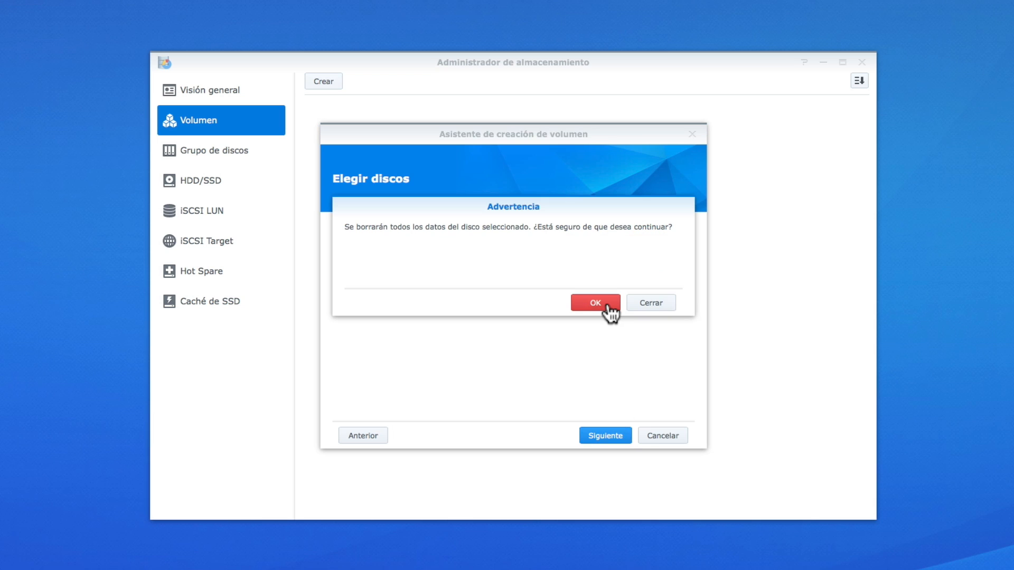
{"action": "left_click", "coordinate": [596, 305]}
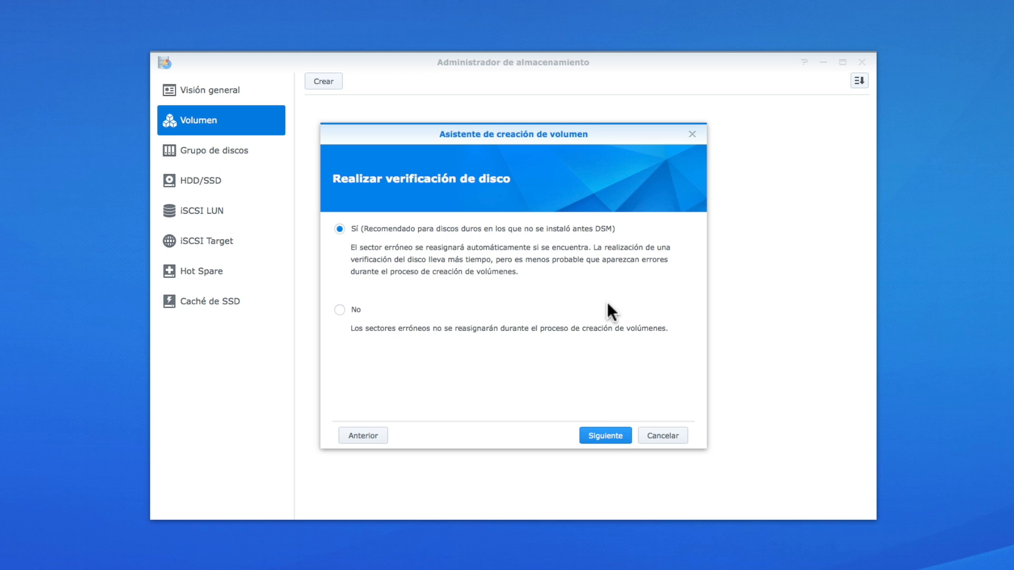
{"action": "left_click", "coordinate": [622, 436]}
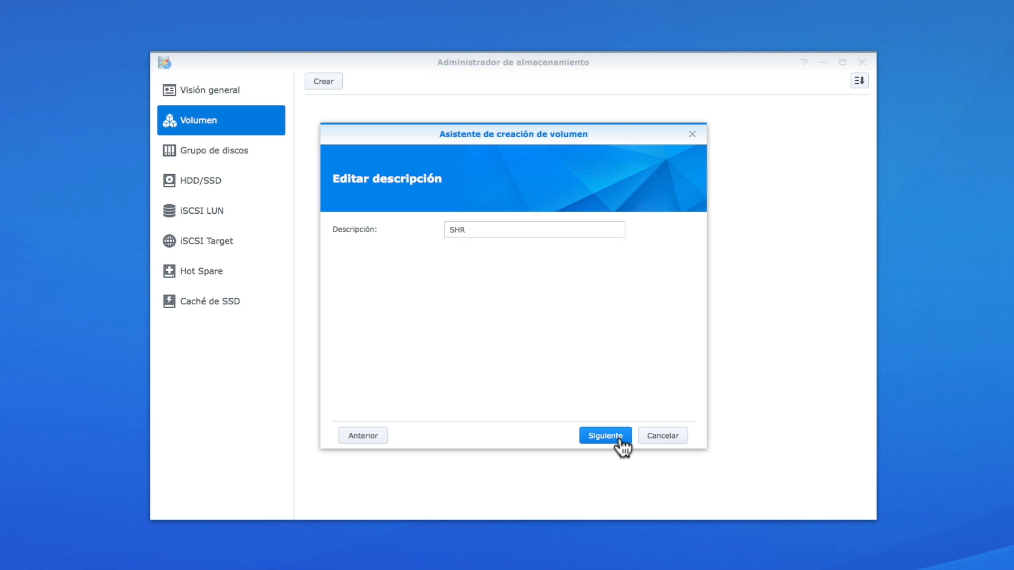
{"action": "left_click", "coordinate": [620, 439]}
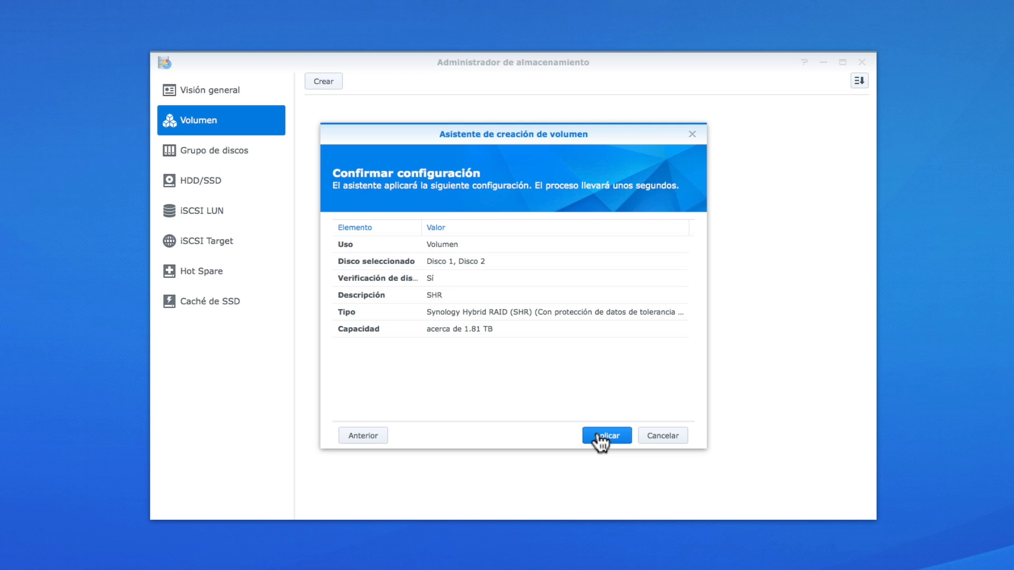
Step: Return from the SHR summary to the mode choice and switch the new volume to Personalizado
{"action": "left_click", "coordinate": [379, 436]}
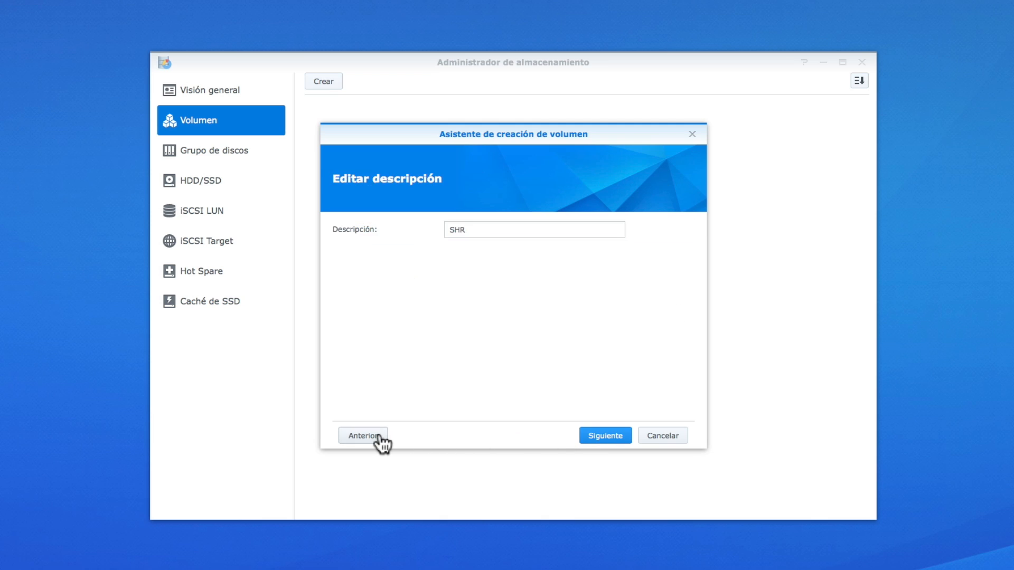
{"action": "left_click", "coordinate": [379, 437]}
{"action": "left_click", "coordinate": [379, 437]}
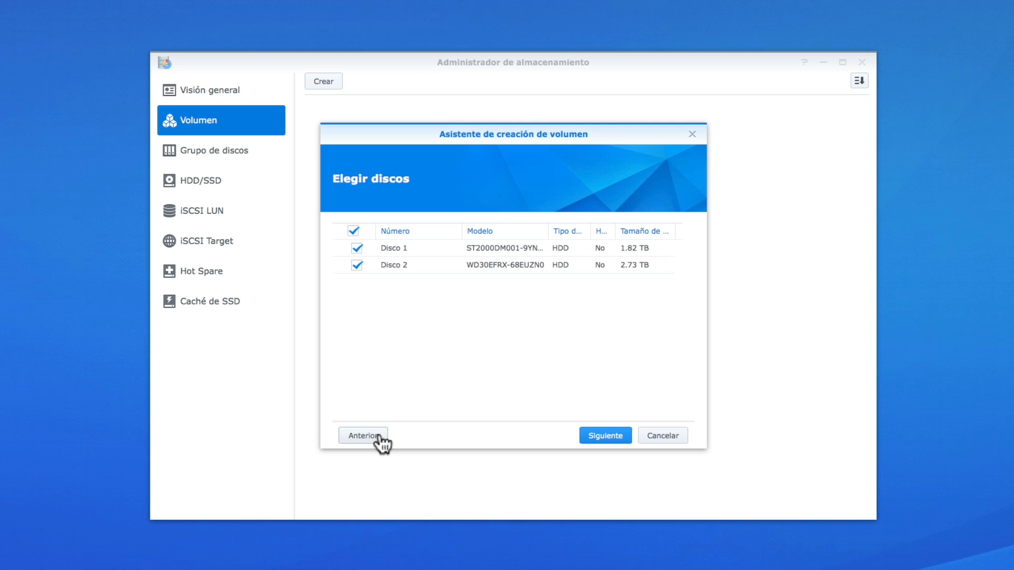
{"action": "left_click", "coordinate": [379, 436]}
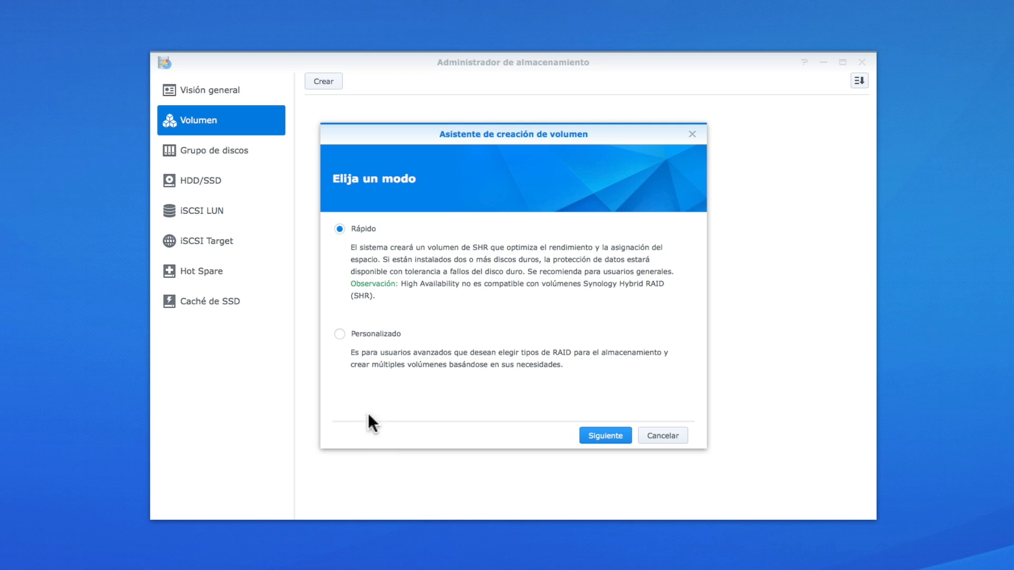
{"action": "left_click", "coordinate": [339, 335]}
{"action": "left_click", "coordinate": [594, 438]}
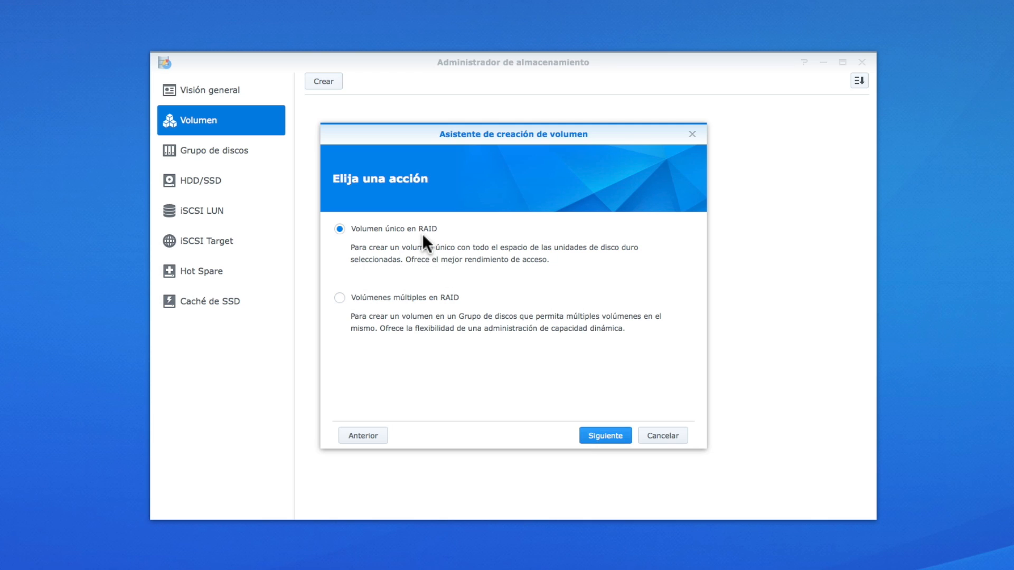
Step: Choose Volumen único en RAID on Disco 1 and Disco 2, accepting the erasure of their data
{"action": "left_click", "coordinate": [615, 438]}
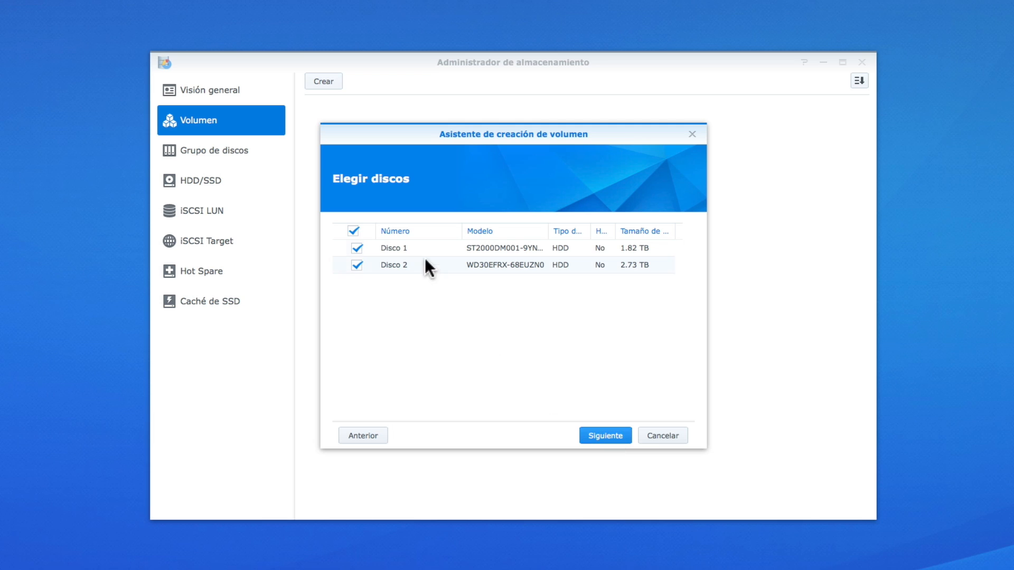
{"action": "left_click", "coordinate": [623, 441]}
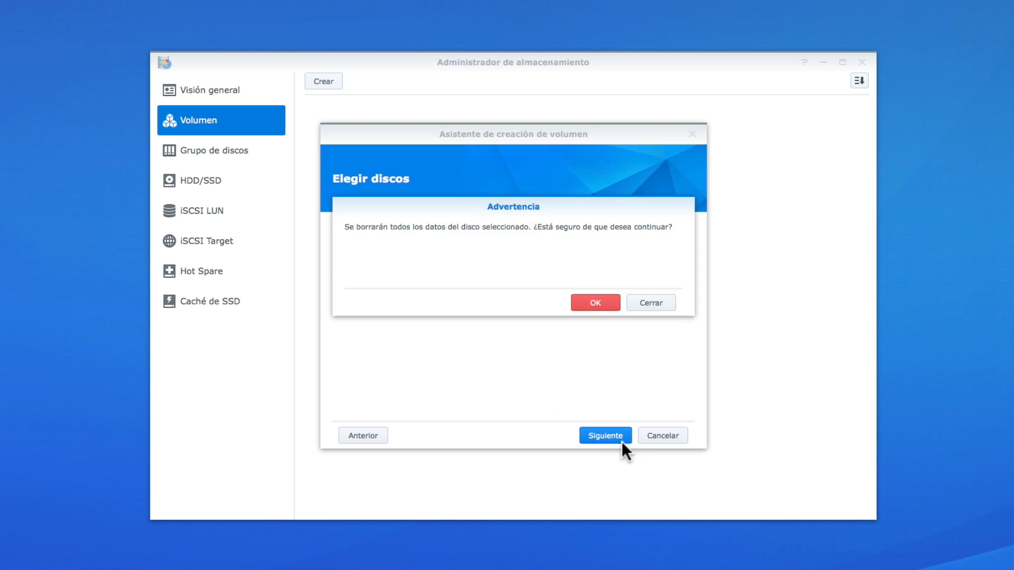
{"action": "left_click", "coordinate": [606, 304]}
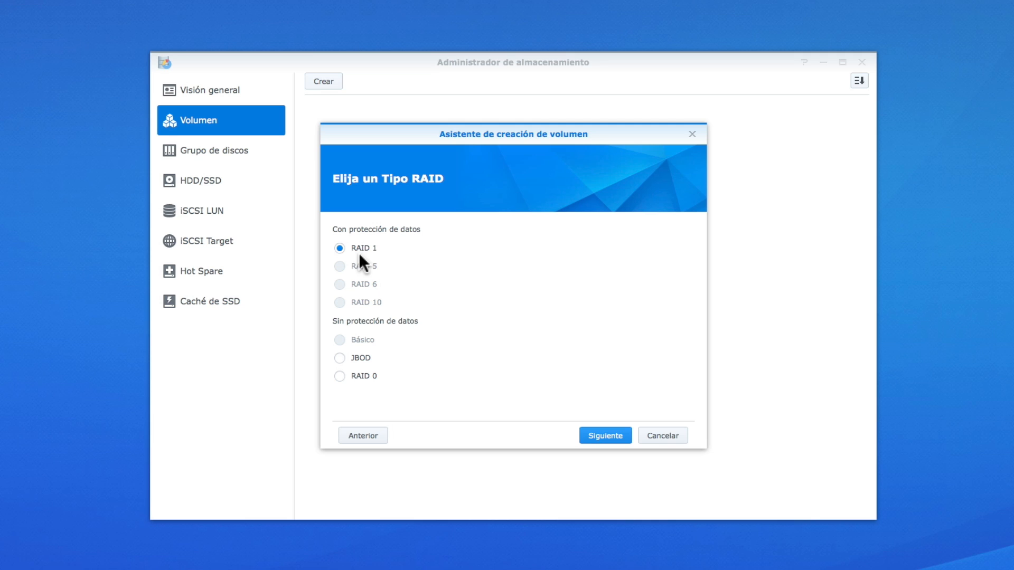
Step: Carry RAID 1 without disk verification and with description RAID 1 through to the summary, then cancel the wizard and close the storage manager
{"action": "left_click", "coordinate": [599, 433]}
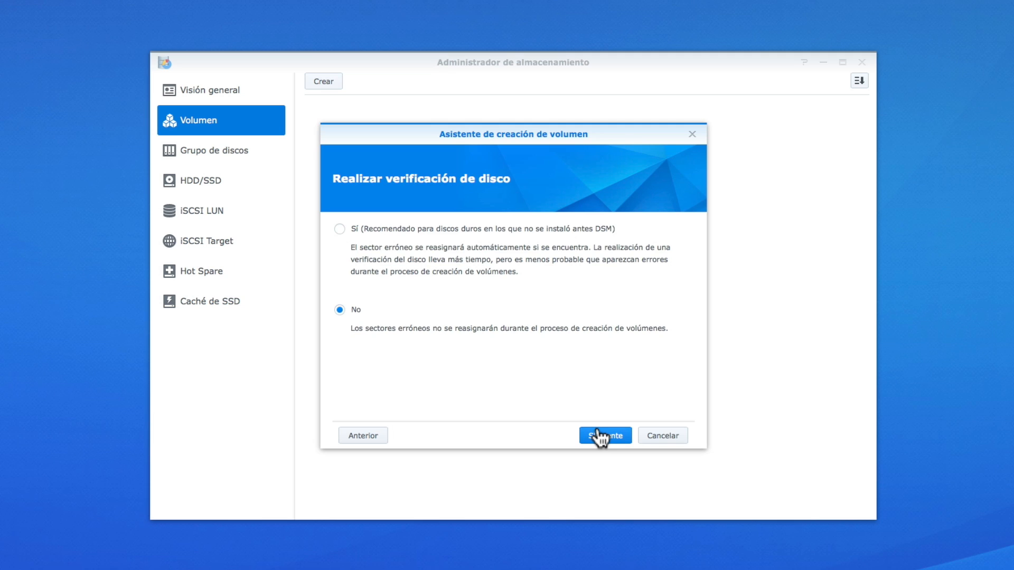
{"action": "left_click", "coordinate": [600, 435]}
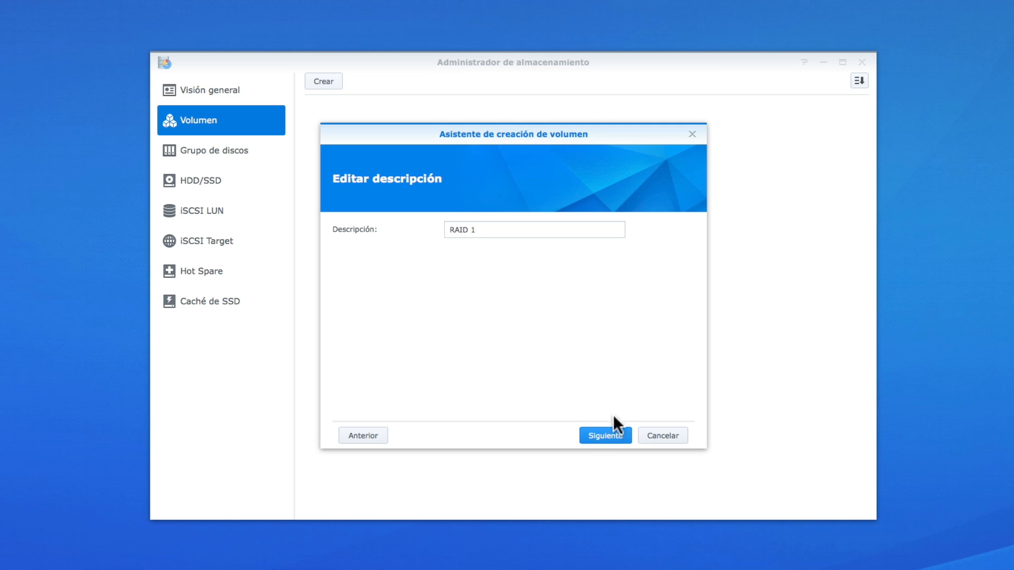
{"action": "left_click", "coordinate": [615, 434]}
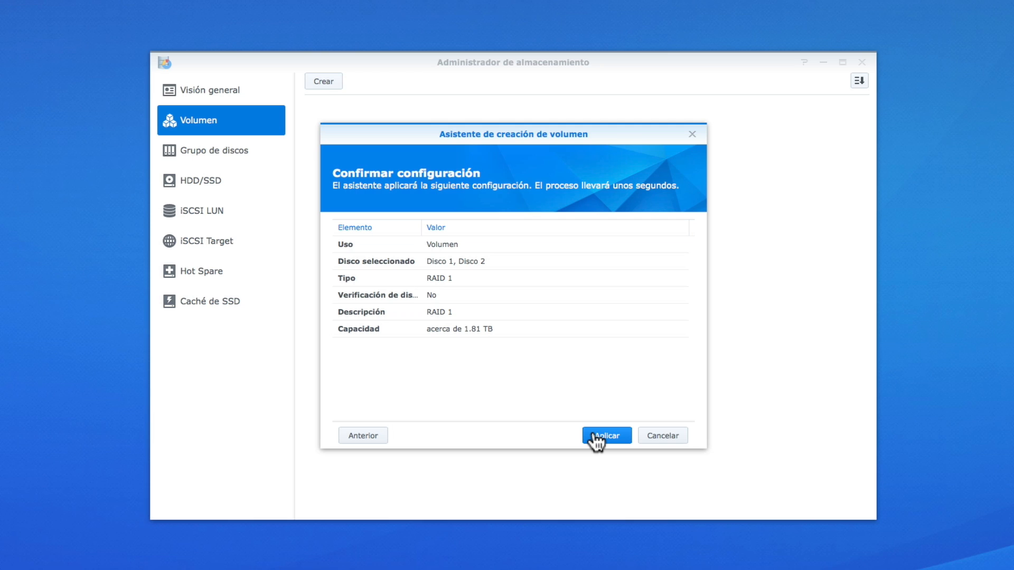
{"action": "left_click", "coordinate": [663, 437]}
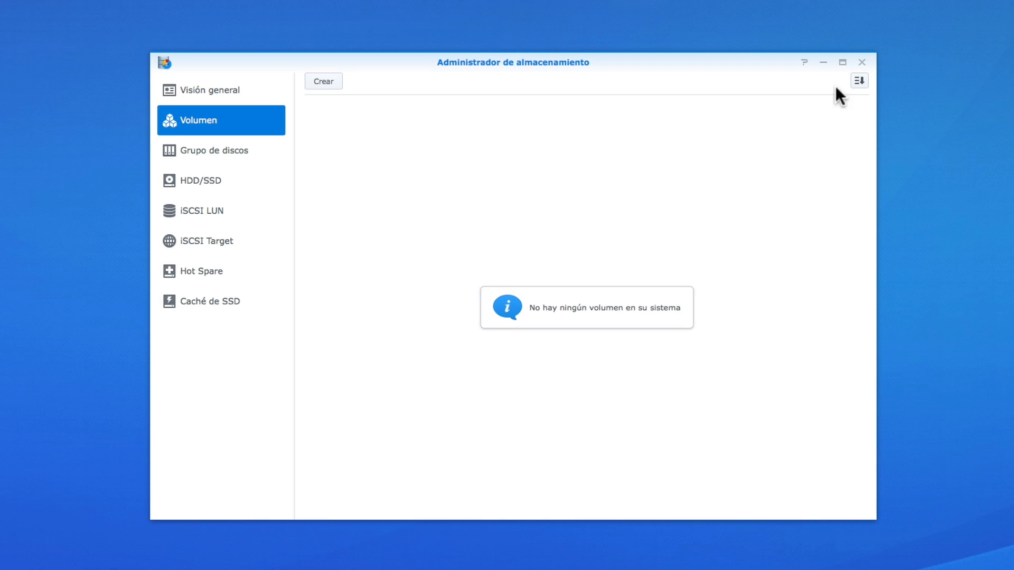
{"action": "left_click", "coordinate": [862, 63]}
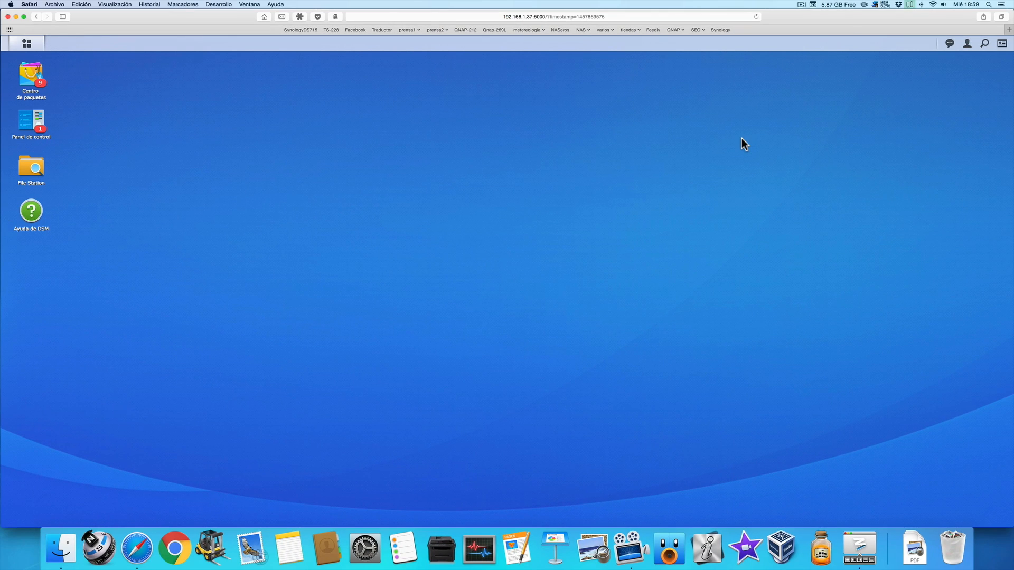